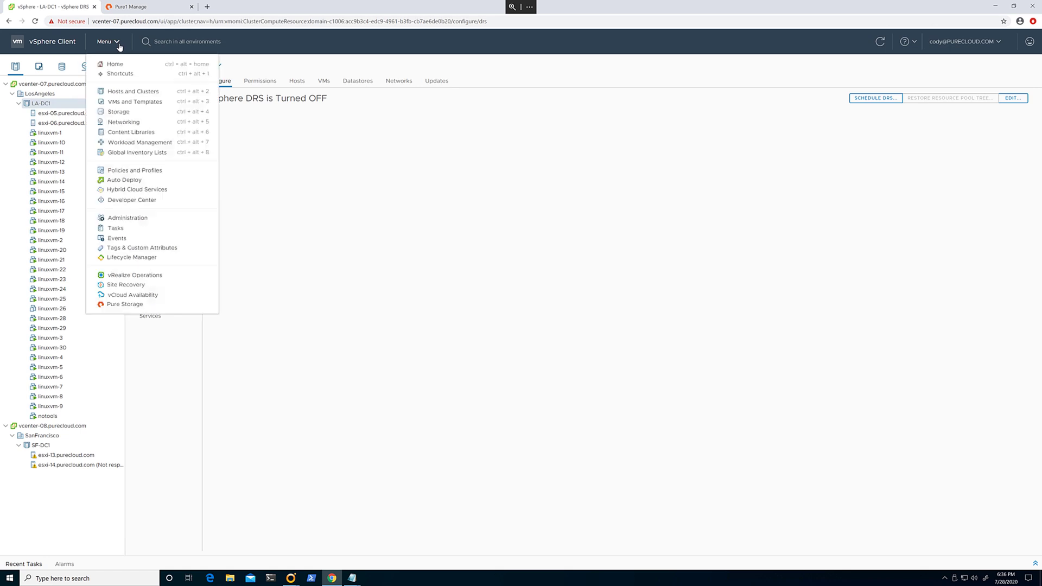
- Open the Pure Storage plugin page from the vSphere Client menu
left_click(140, 305)
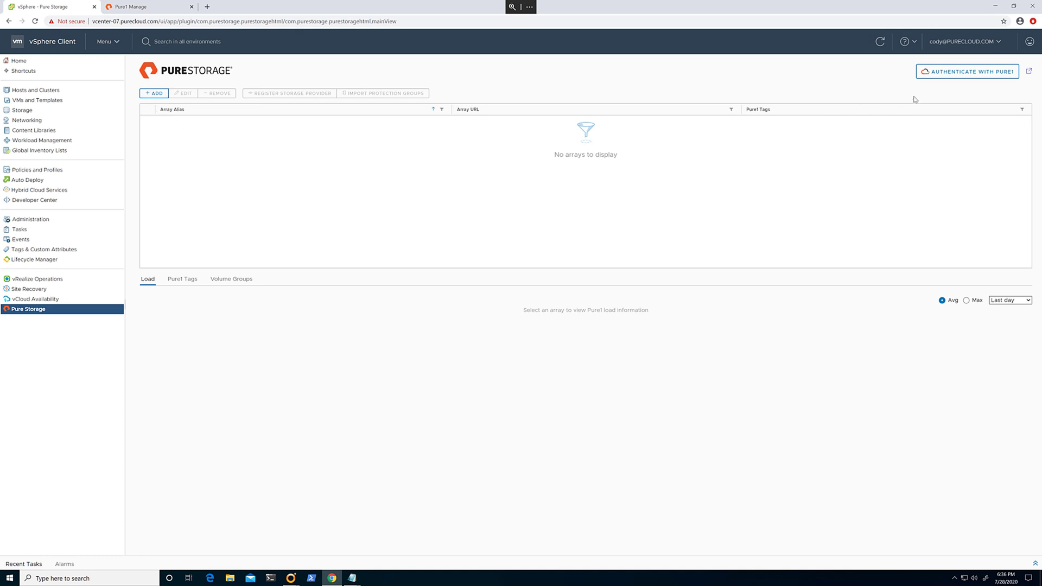
- Open the Authenticate with Pure1 dialog, check the JWT help note, and launch PowerShell
left_click(988, 79)
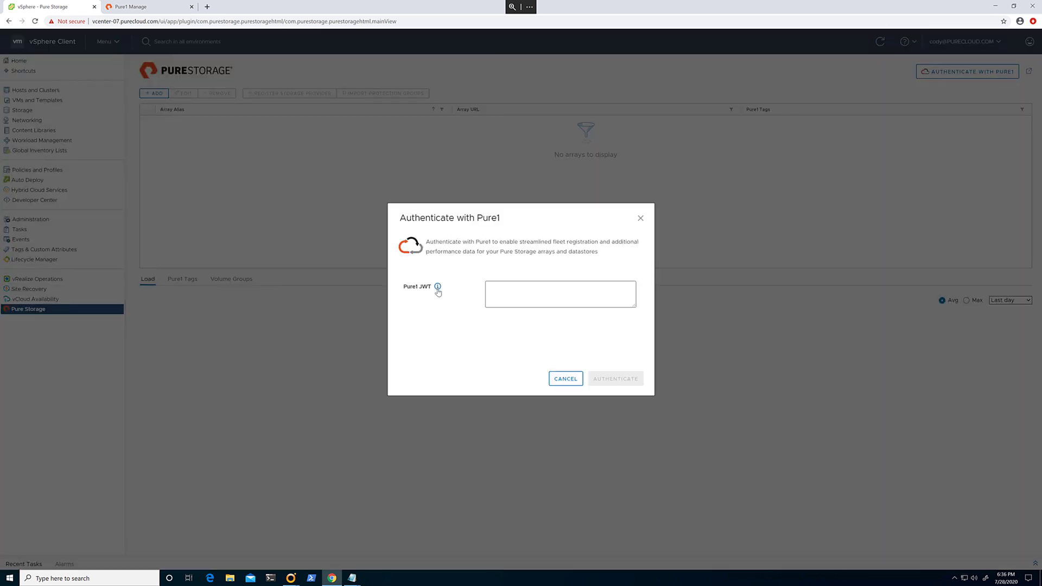
left_click(438, 289)
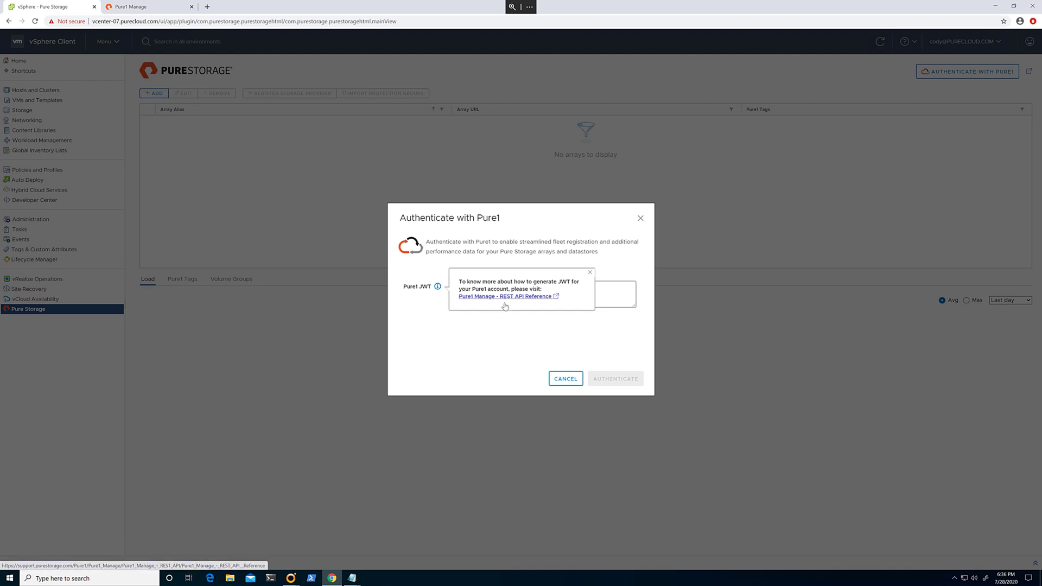
left_click(501, 332)
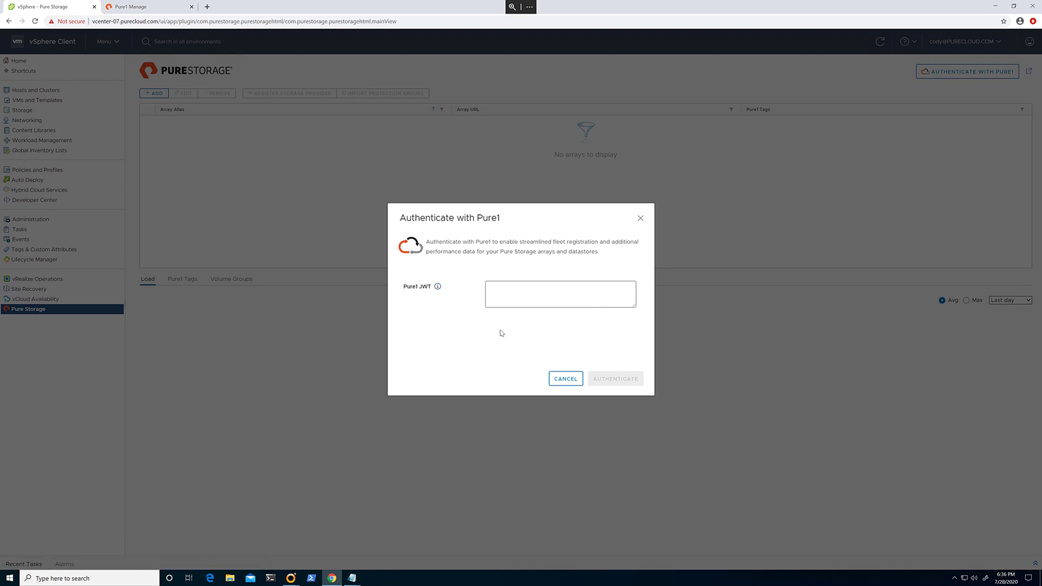
left_click(529, 296)
left_click(276, 580)
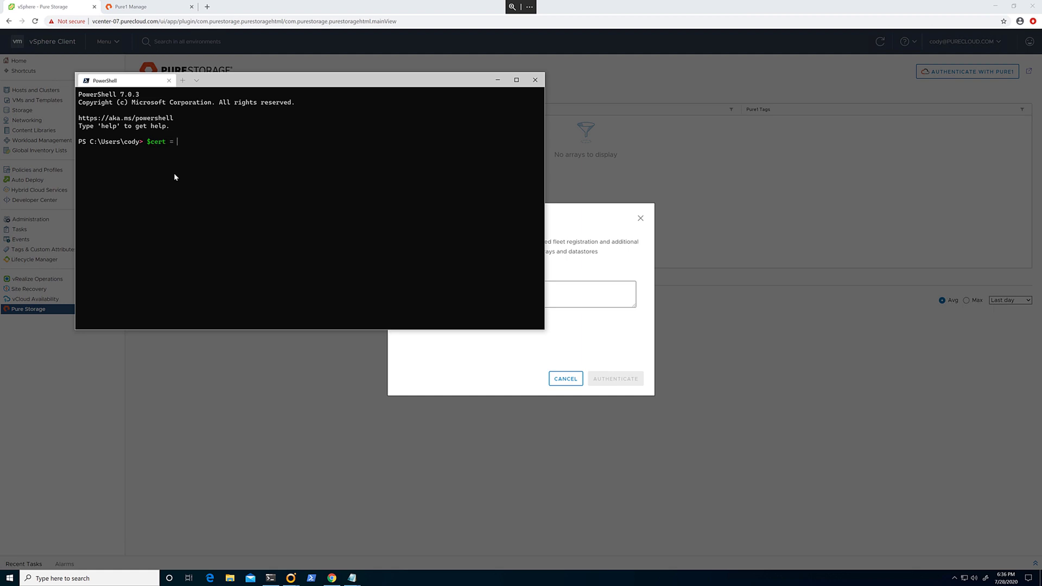
- Create a new Pure1 certificate in $cert with New-PureOneCertificate
type("$cert = new-pureonrec")
key("BackSpace")
type("ce")
key("Tab")
key("Return")
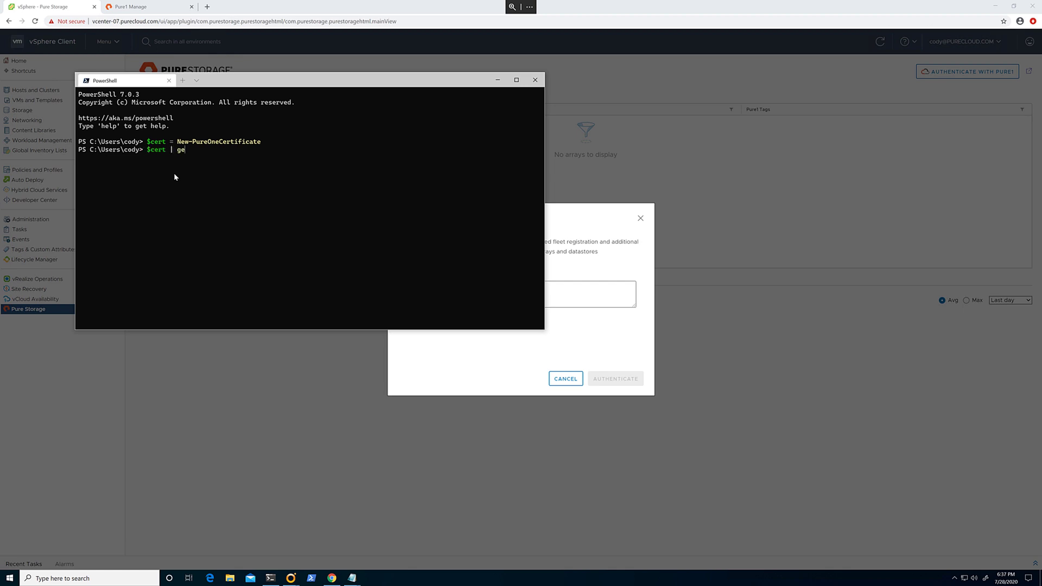
- Print the certificate's public key with Get-PureOnePublicKey and copy the key block
type("$cert | get-pureonep")
key("Tab")
key("Return")
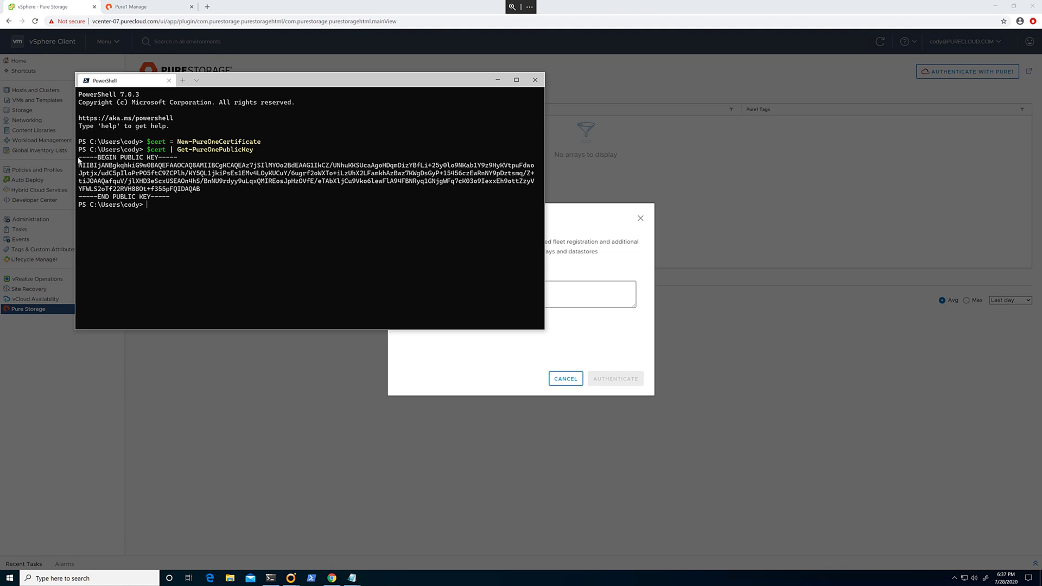
left_click_drag(78, 158, 162, 199)
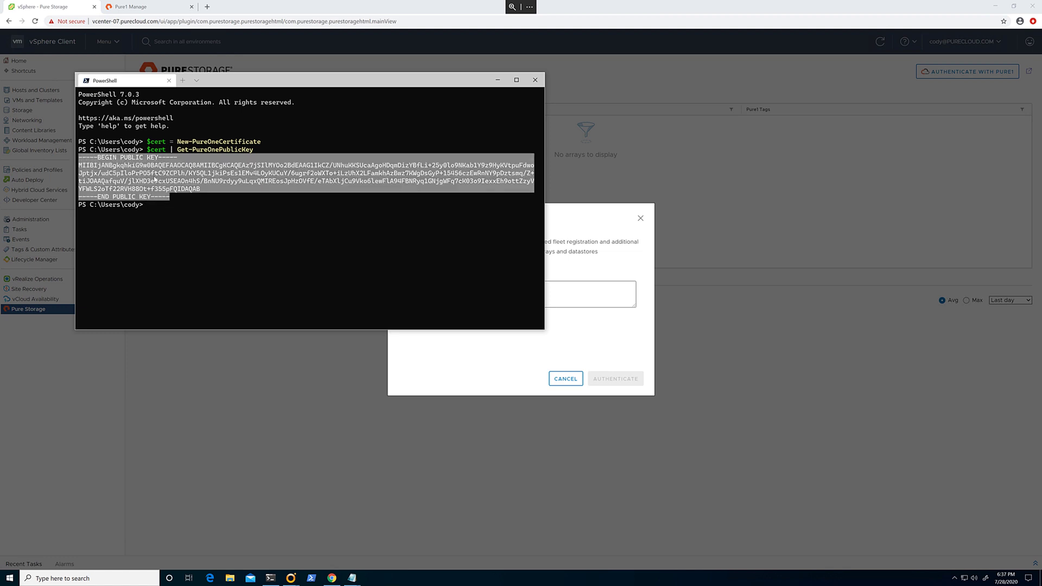
right_click(155, 179)
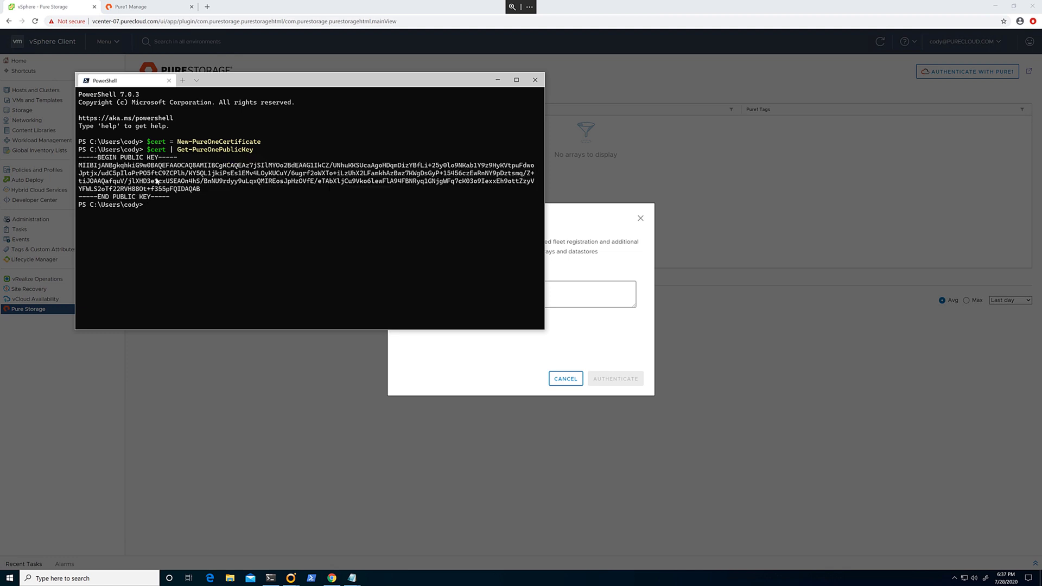
- Go to Pure1 Manage's API Registration page and start registering an application
left_click(142, 7)
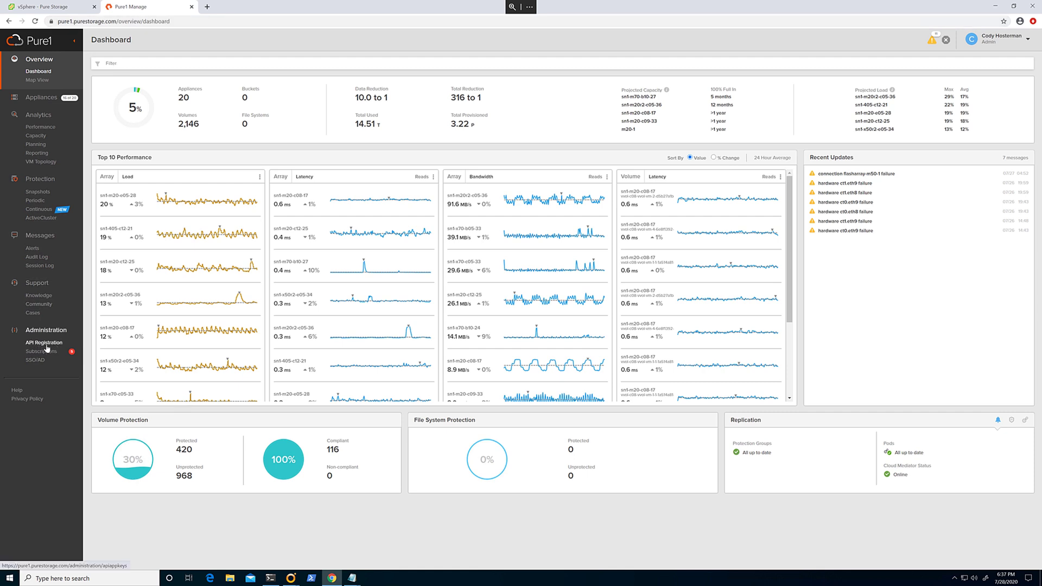
left_click(46, 346)
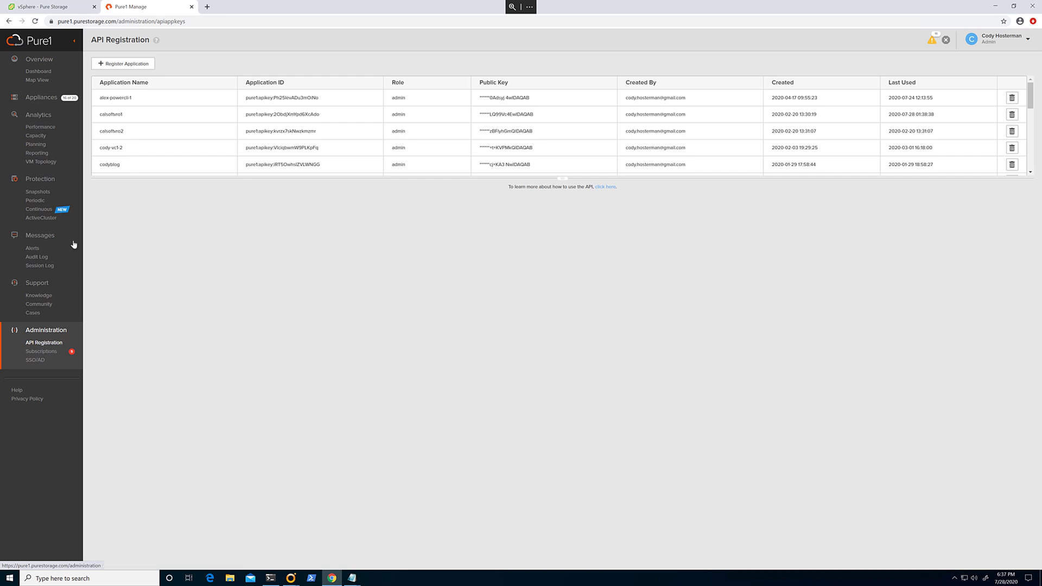
left_click(123, 65)
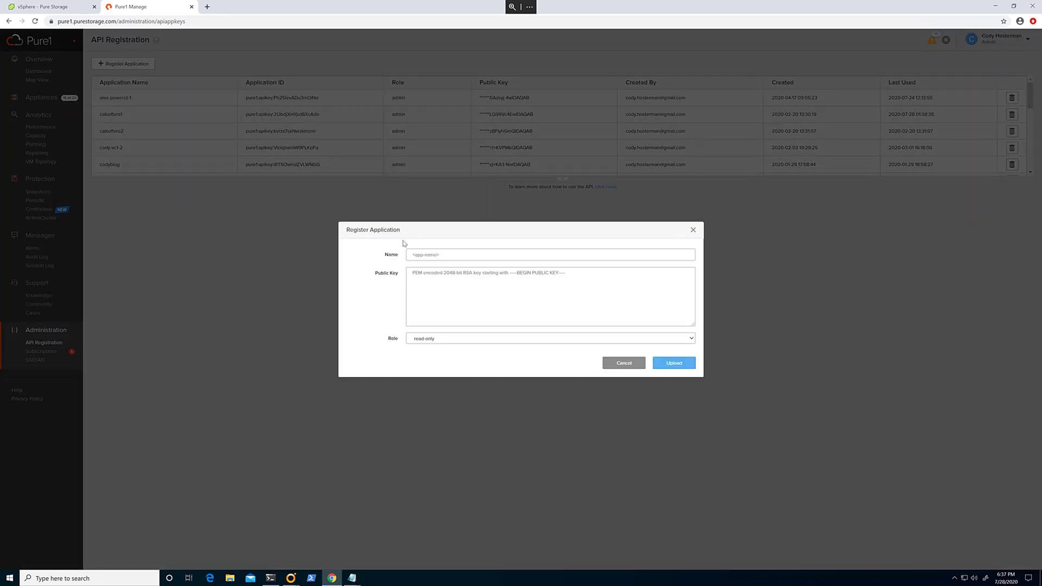
- Register application pluginDemo with the pasted public key and read-only role
left_click(422, 254)
type("plu")
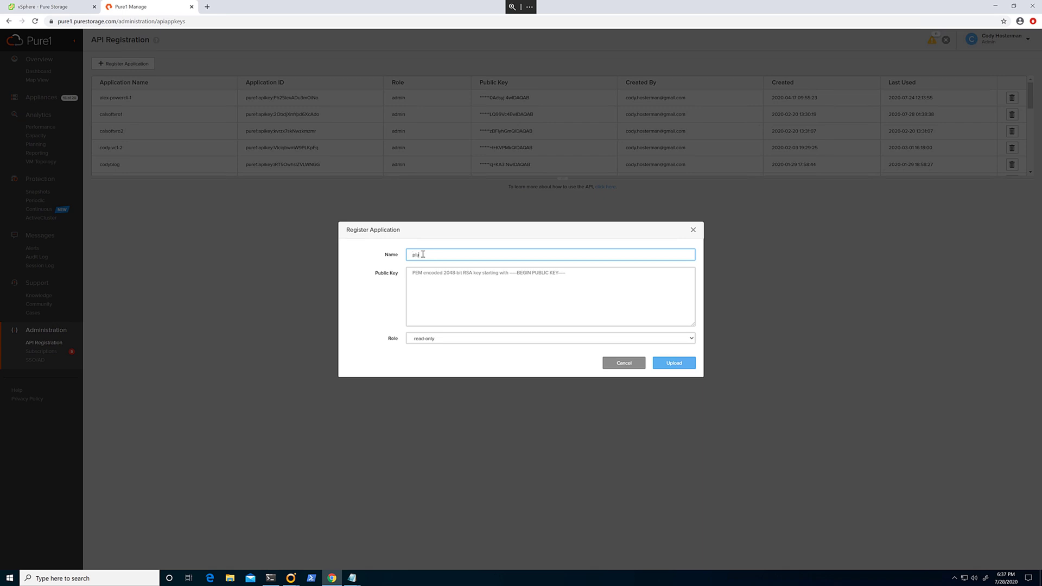
type("ginDemo")
left_click(456, 283)
key("ctrl+v")
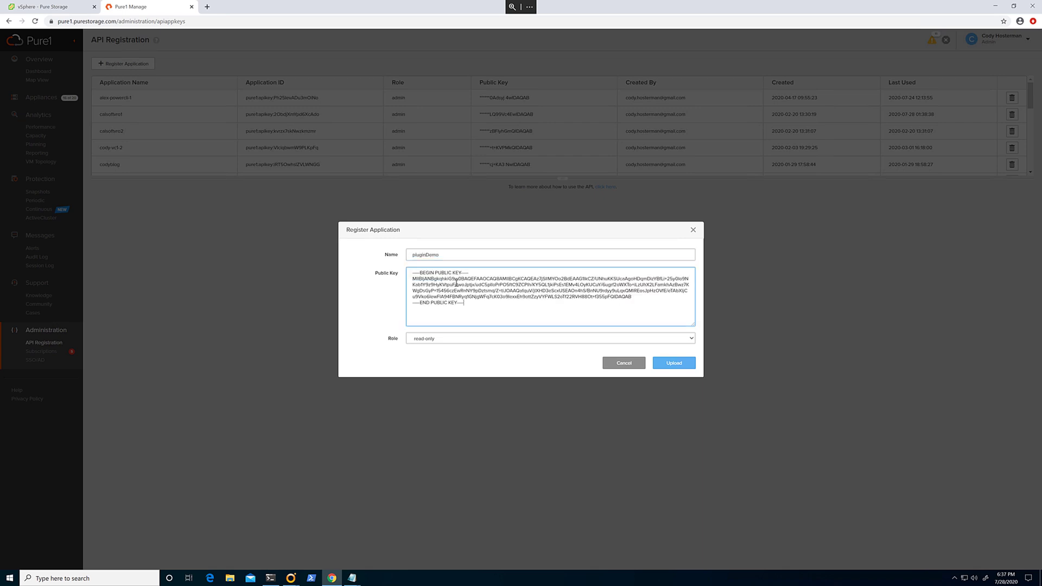
left_click(434, 339)
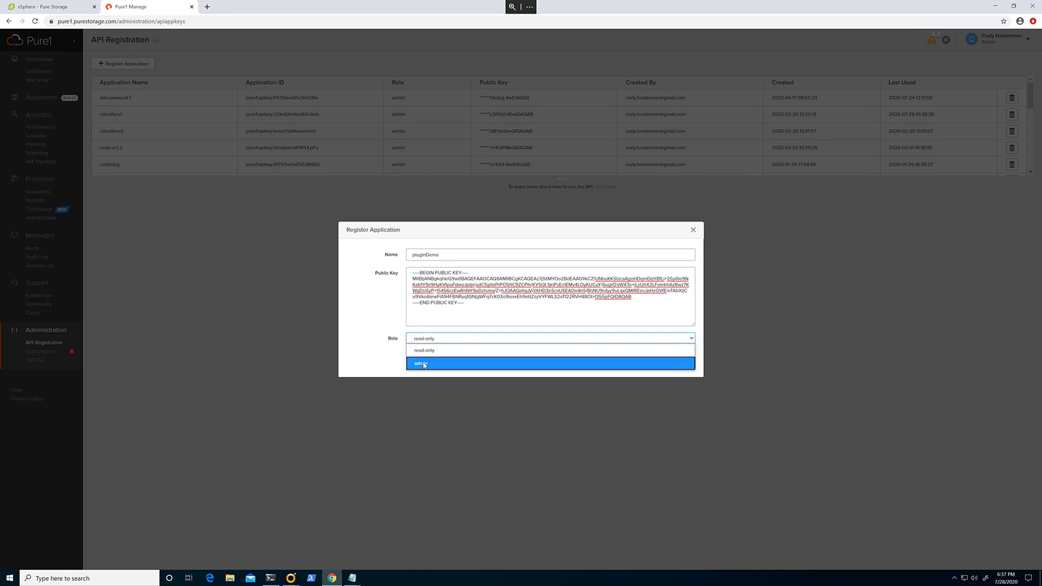
left_click(440, 351)
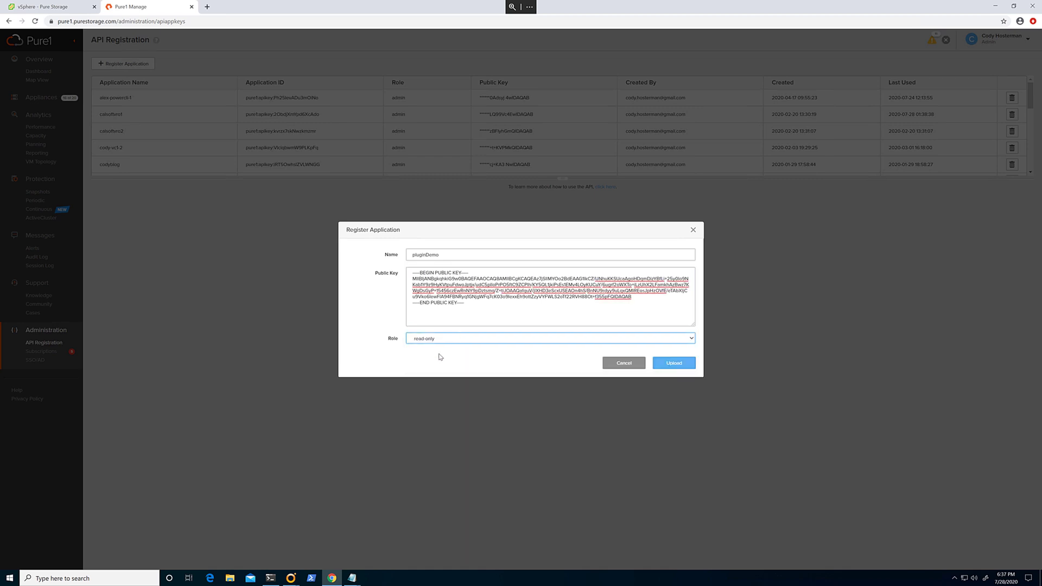
left_click(667, 364)
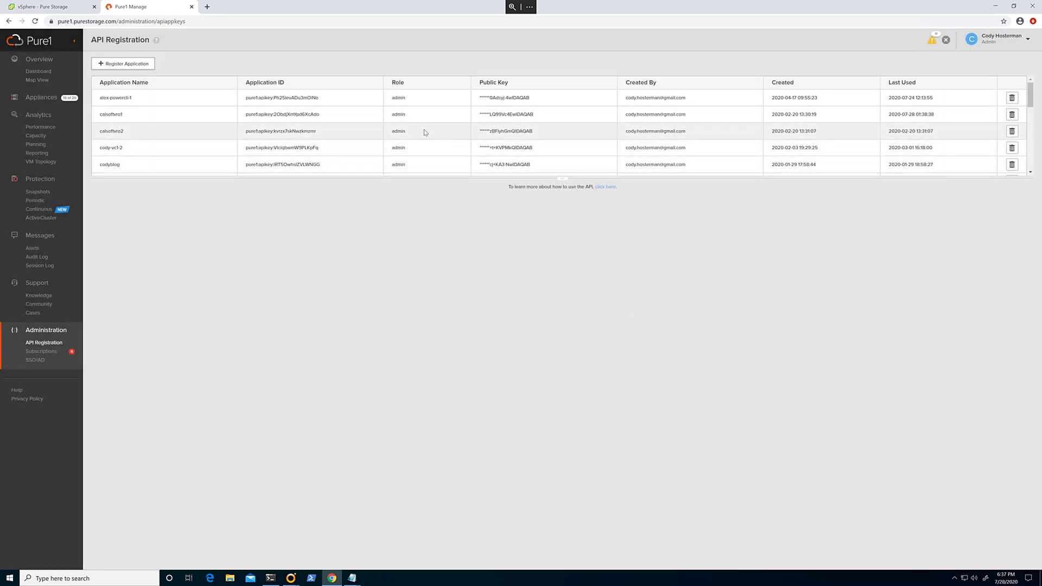
- Select the pluginDemo application ID and enlarge the API key table to show all rows
scroll(389, 135, "down", 1)
scroll(222, 153, "down", 6)
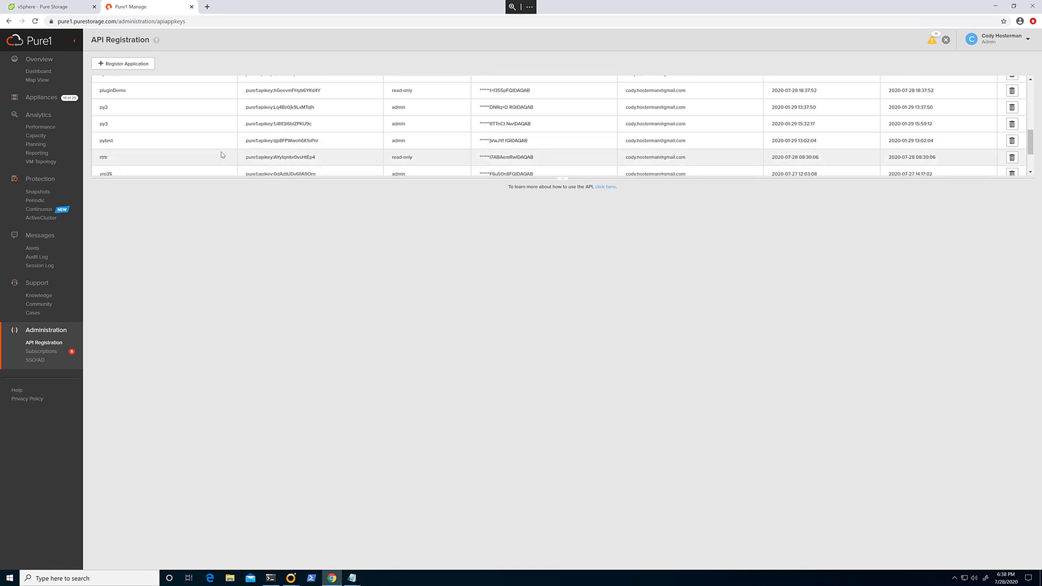
scroll(222, 152, "up", 3)
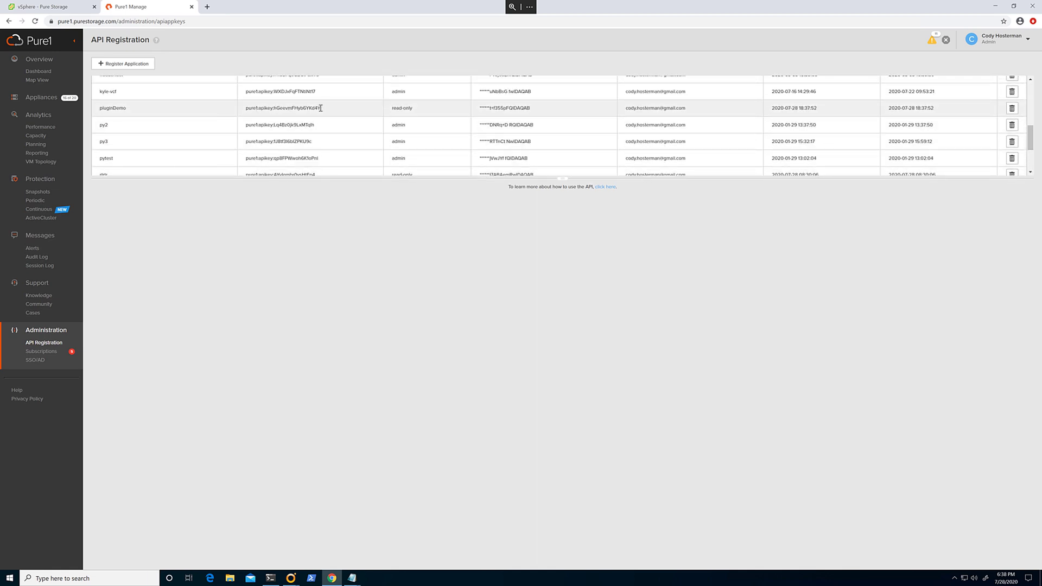
left_click_drag(321, 108, 246, 109)
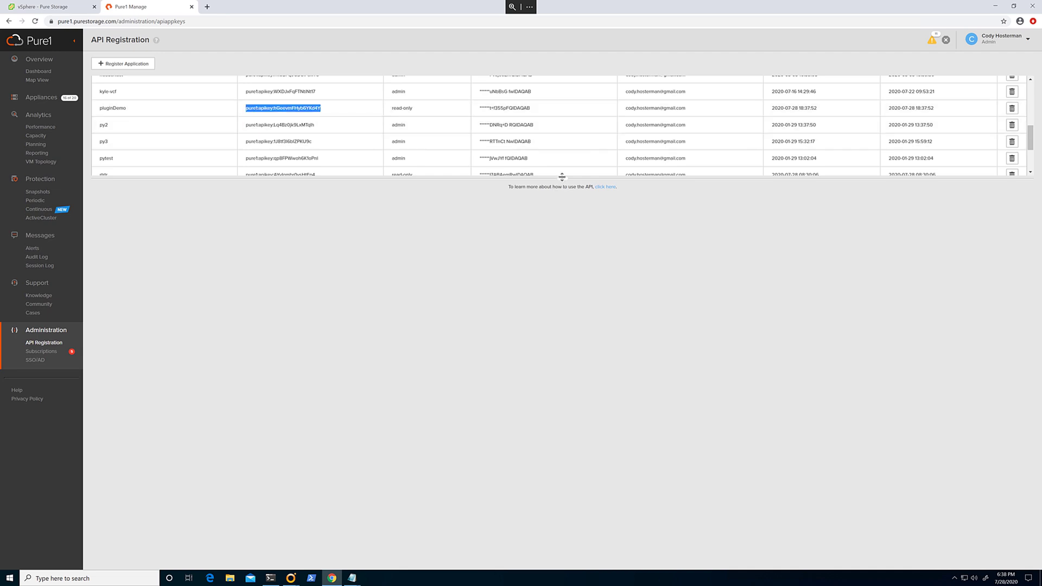
left_click_drag(563, 180, 565, 498)
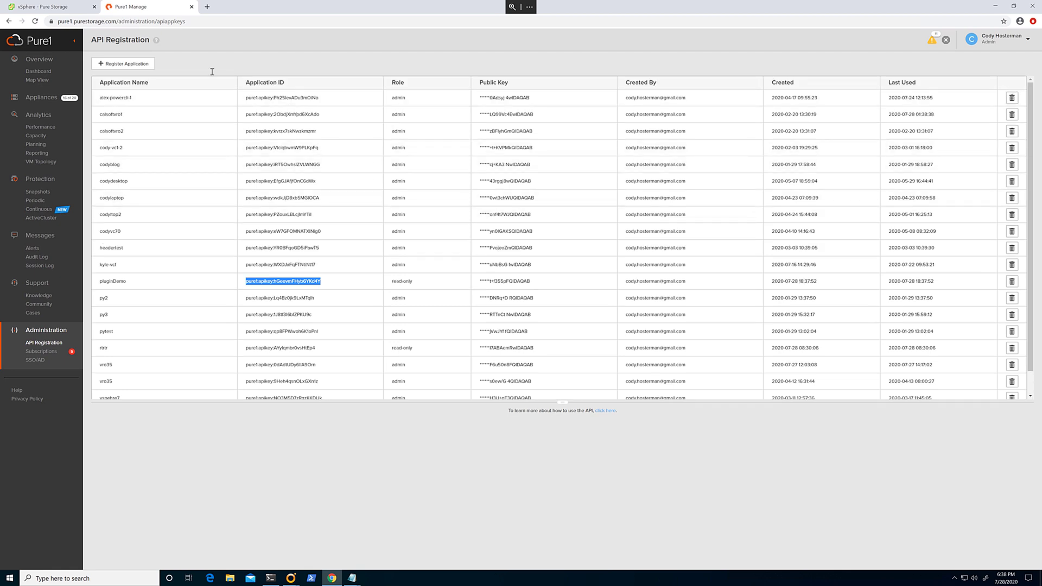
- Generate a JWT with $cert | New-PureOneJwt -pureAppID using the pluginDemo application ID
left_click(57, 9)
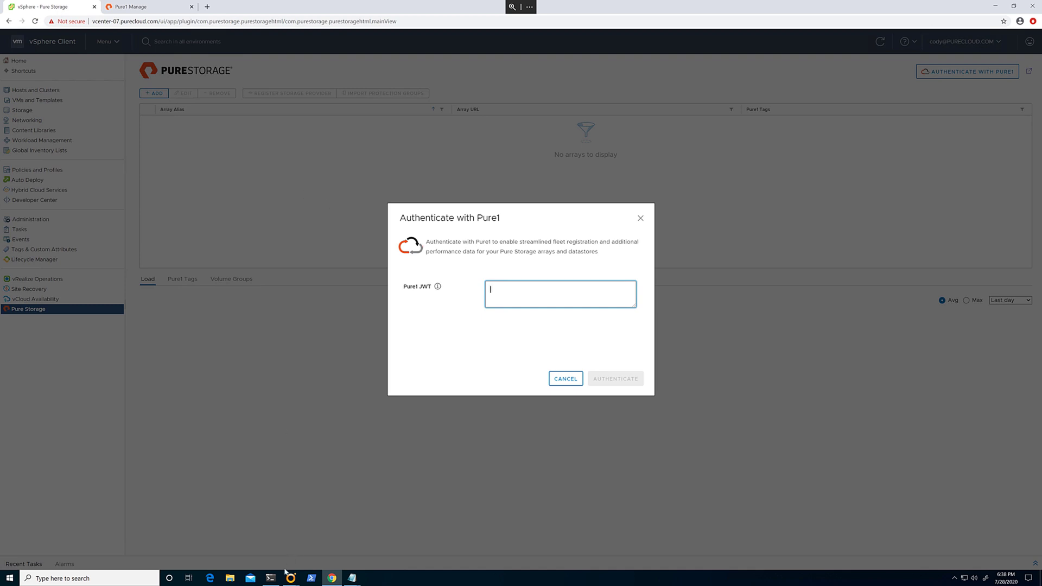
left_click(271, 578)
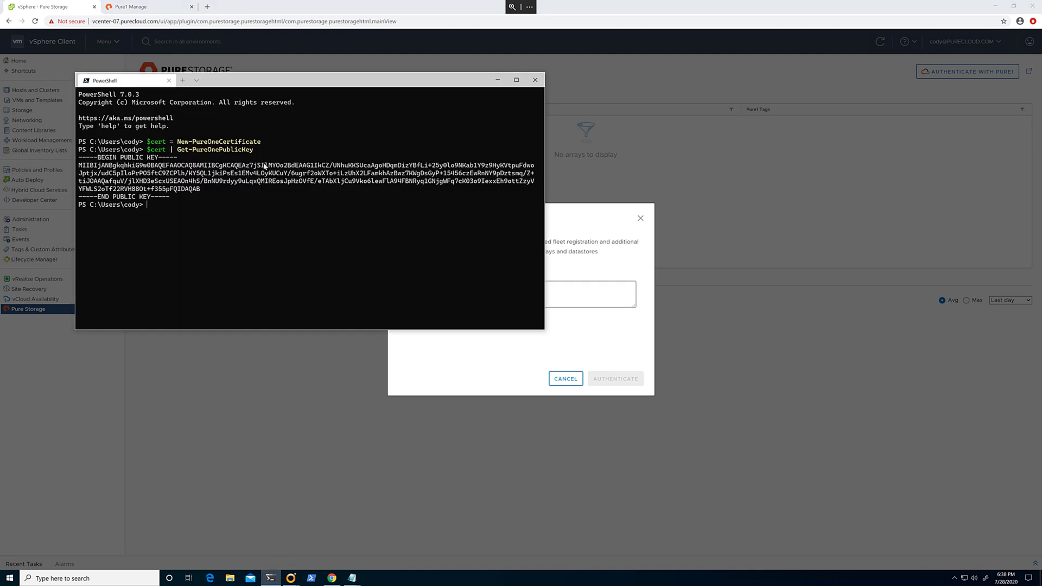
key("Return")
type("$cert | new-pureonej")
key("Tab")
type("-pureAppID")
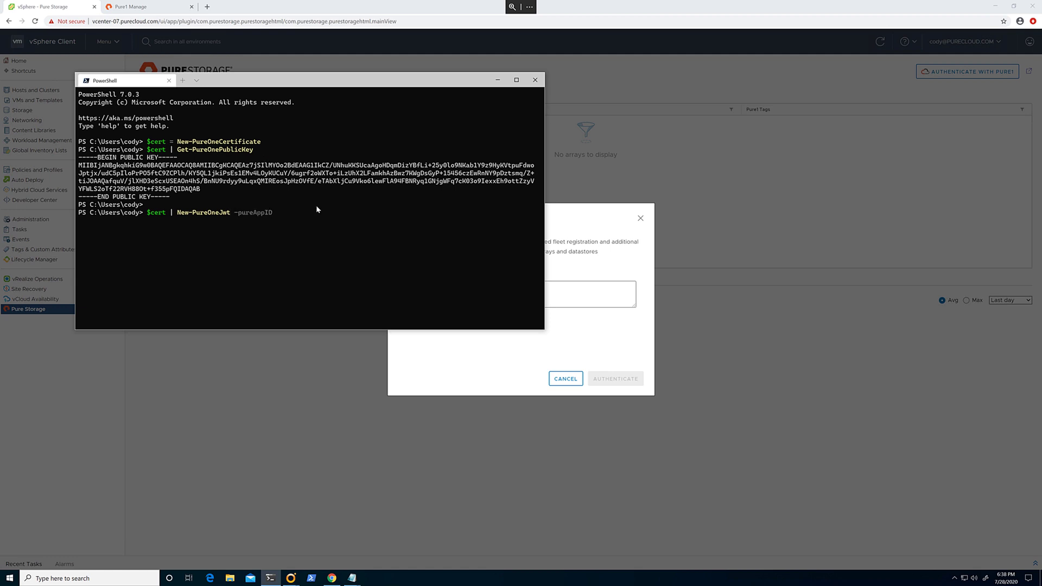
key("ctrl+v")
key("Return")
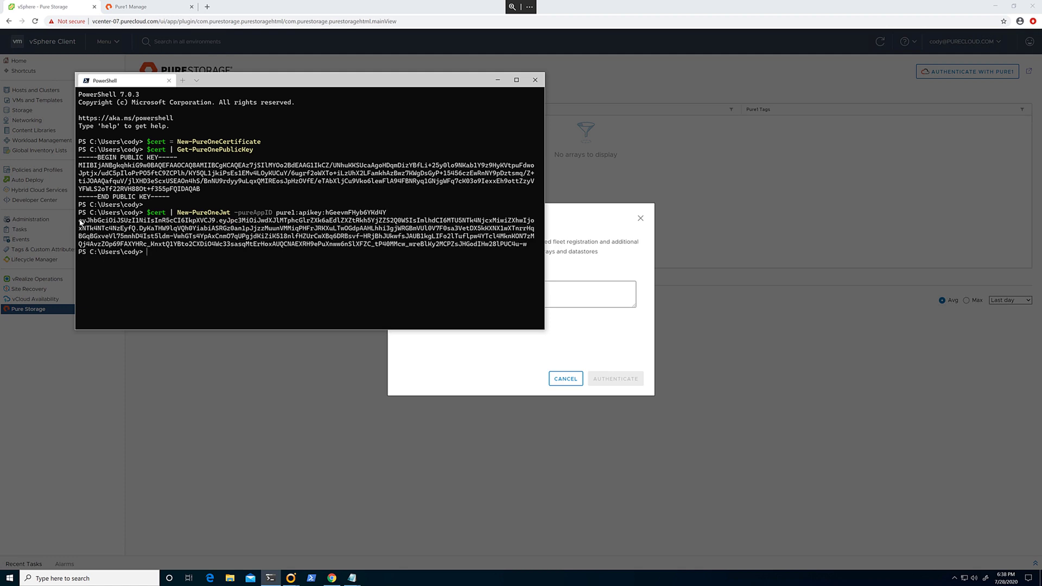
- Copy the generated JWT token and focus the dialog's Pure1 JWT field
left_click_drag(80, 220, 532, 245)
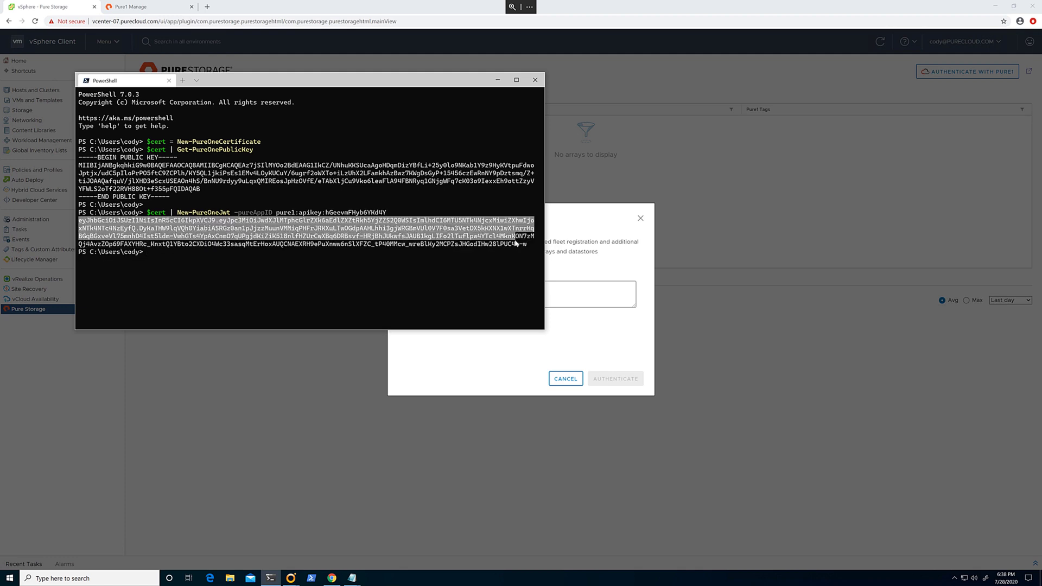
key("ctrl+c")
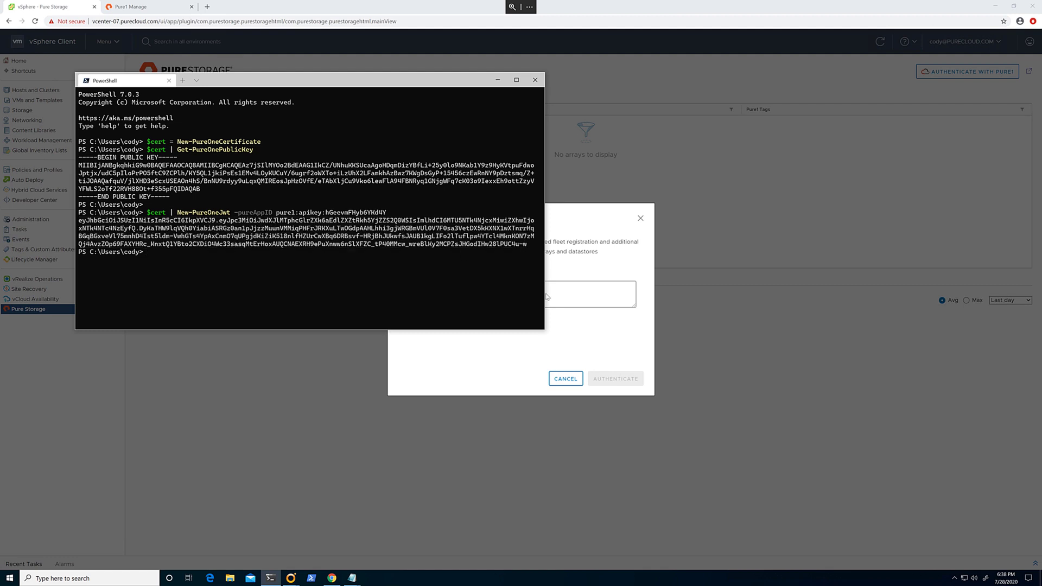
left_click(567, 293)
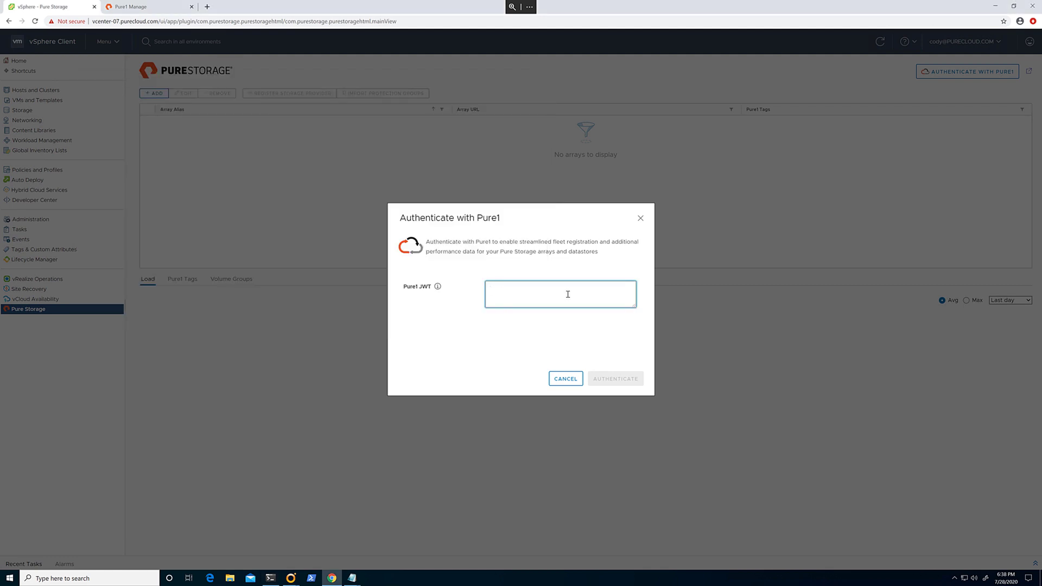
- Authenticate with the pasted JWT, then open Add Array's Import Arrays from Pure1 list
key("ctrl+v")
left_click(612, 380)
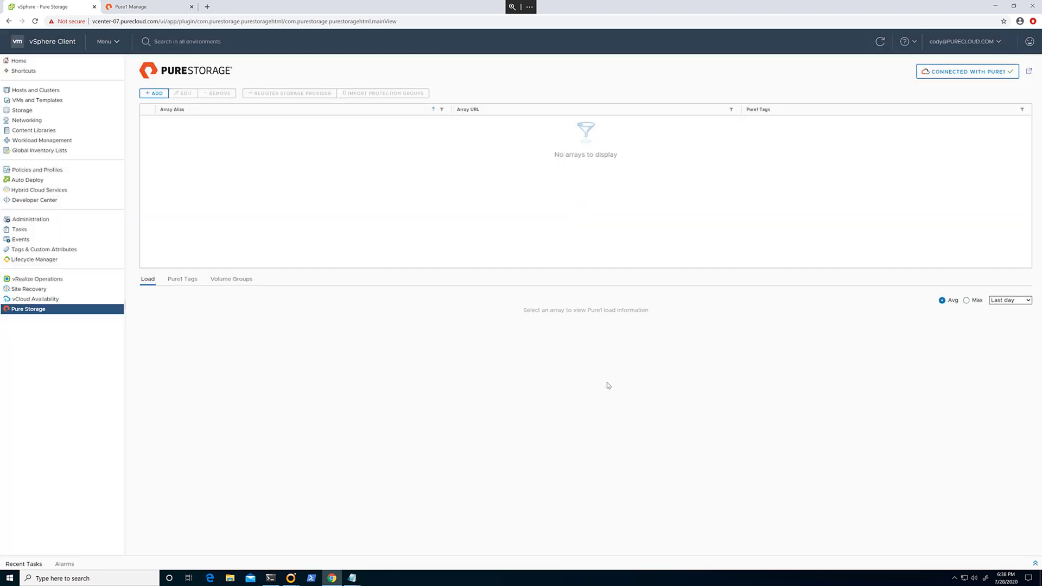
left_click(161, 96)
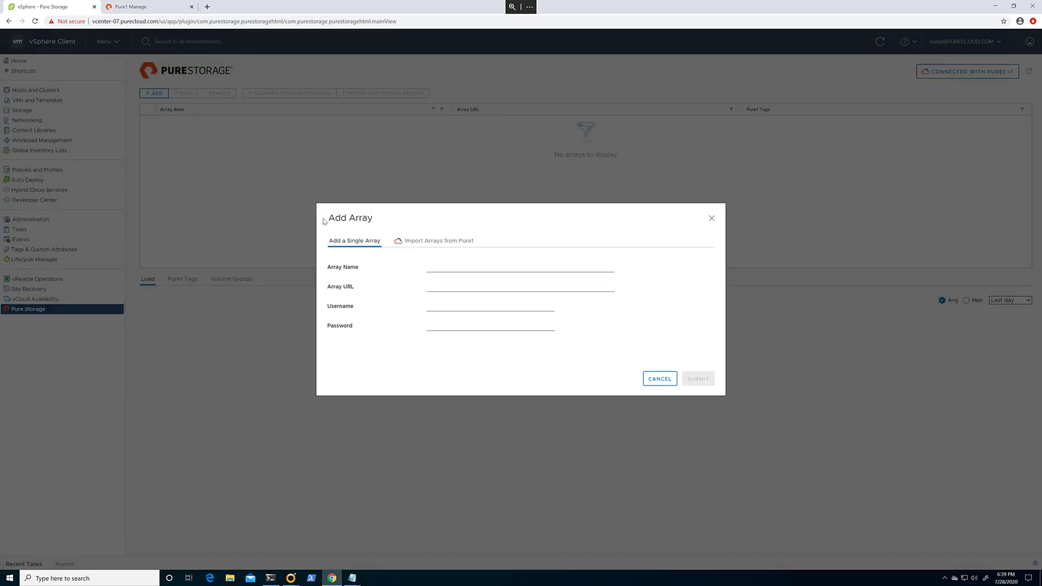
left_click(430, 245)
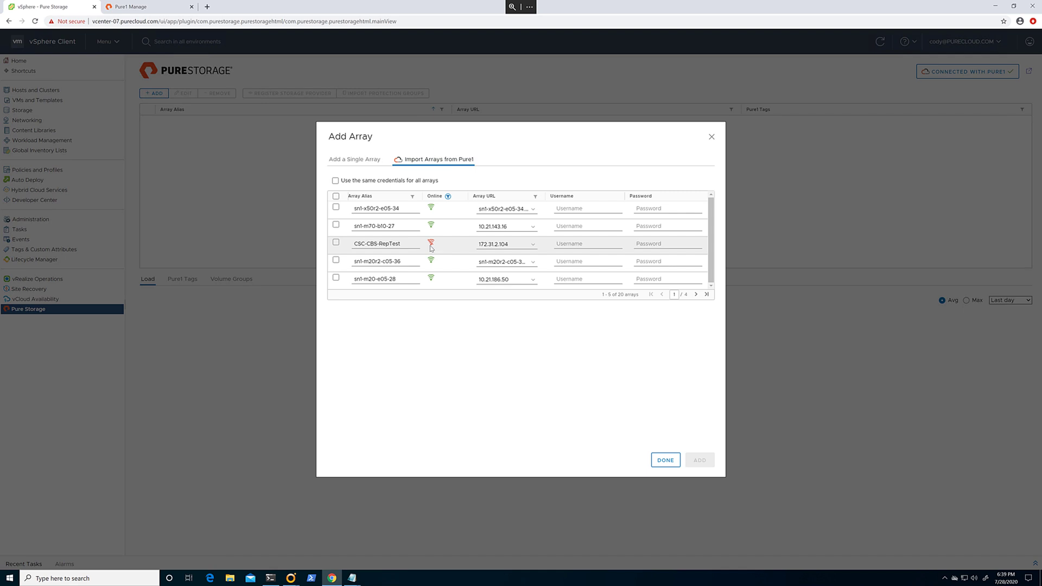
- Use shared credentials for all arrays: username pureuser and the array password
left_click(336, 181)
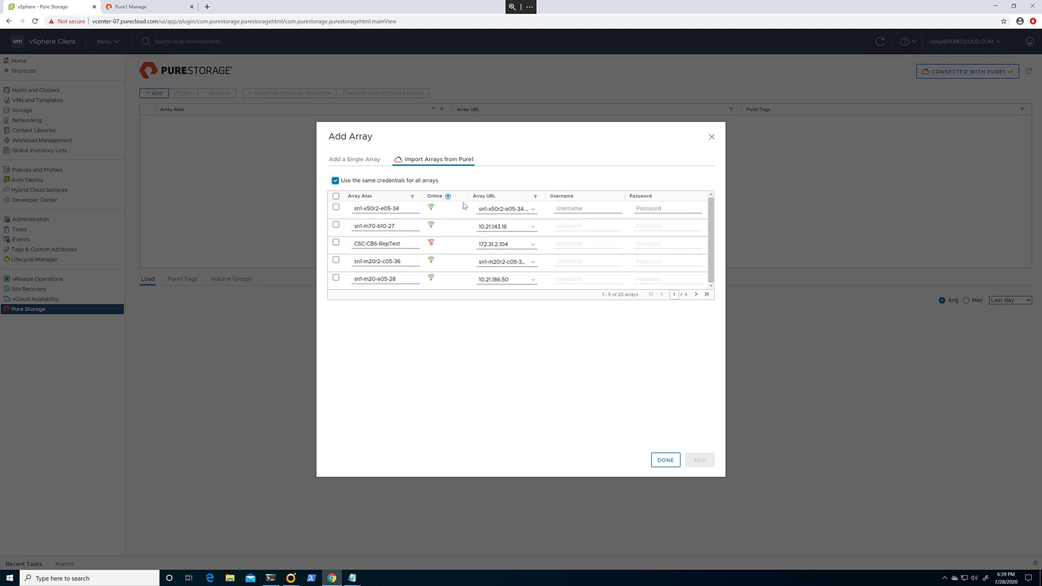
left_click(565, 210)
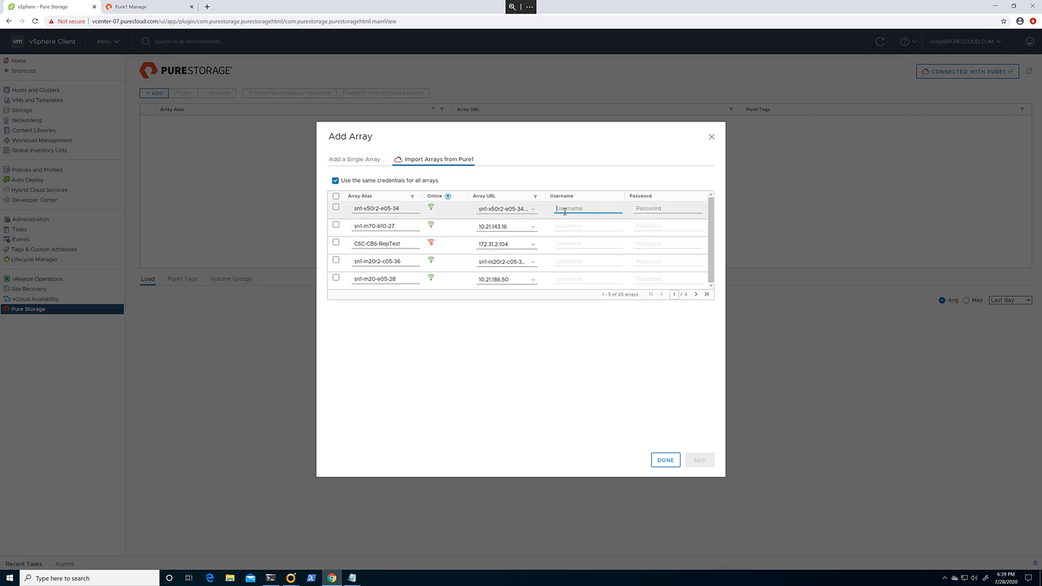
type("pureuser")
key("Tab")
type("p")
- Add eight arrays across two pages, including sn1-x50r2-e05-34, flasharray-m20-1 and m20-1
left_click(335, 207)
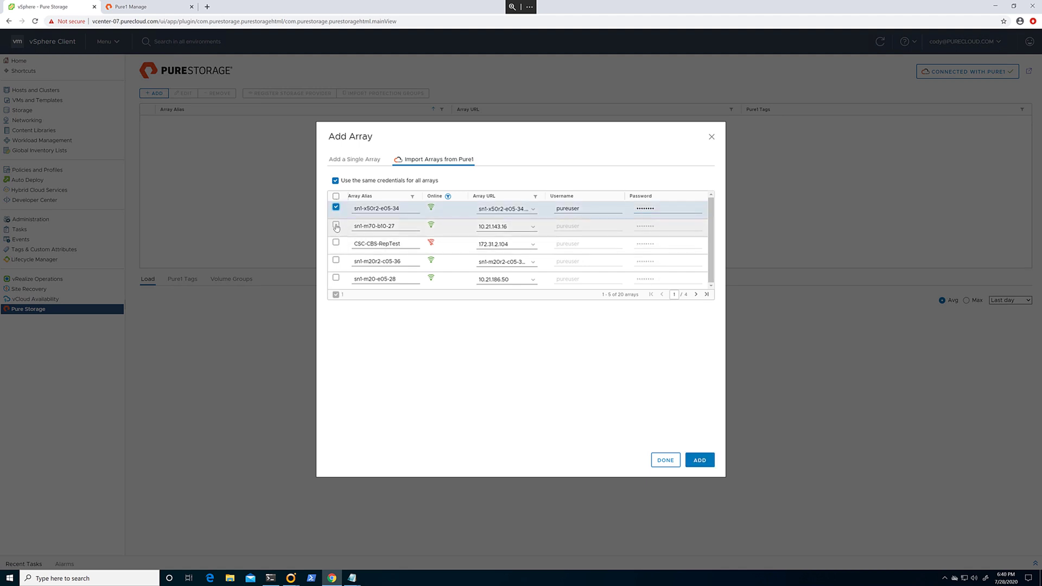
left_click(336, 225)
left_click(336, 260)
left_click(336, 278)
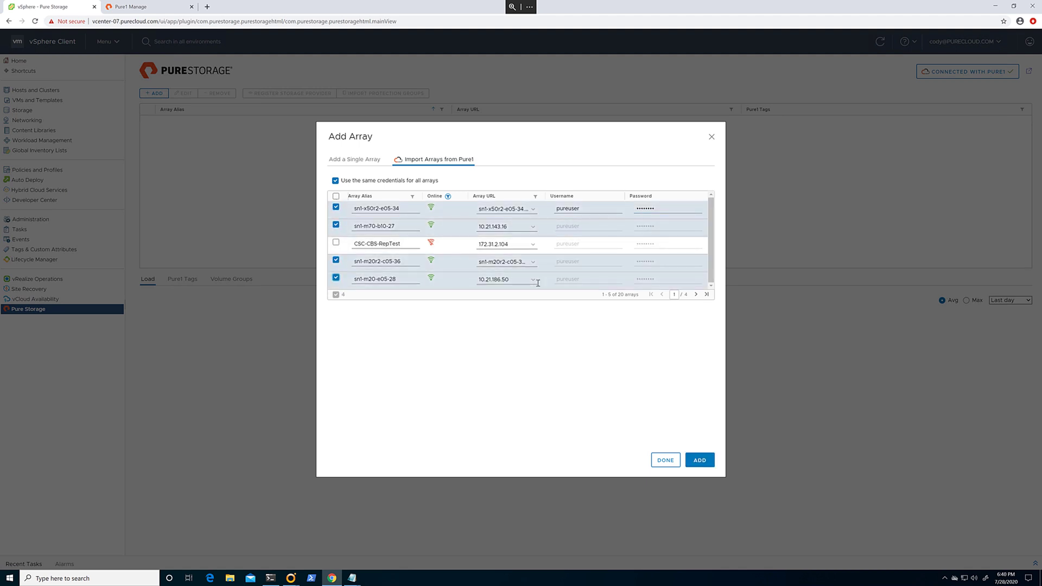
left_click(696, 295)
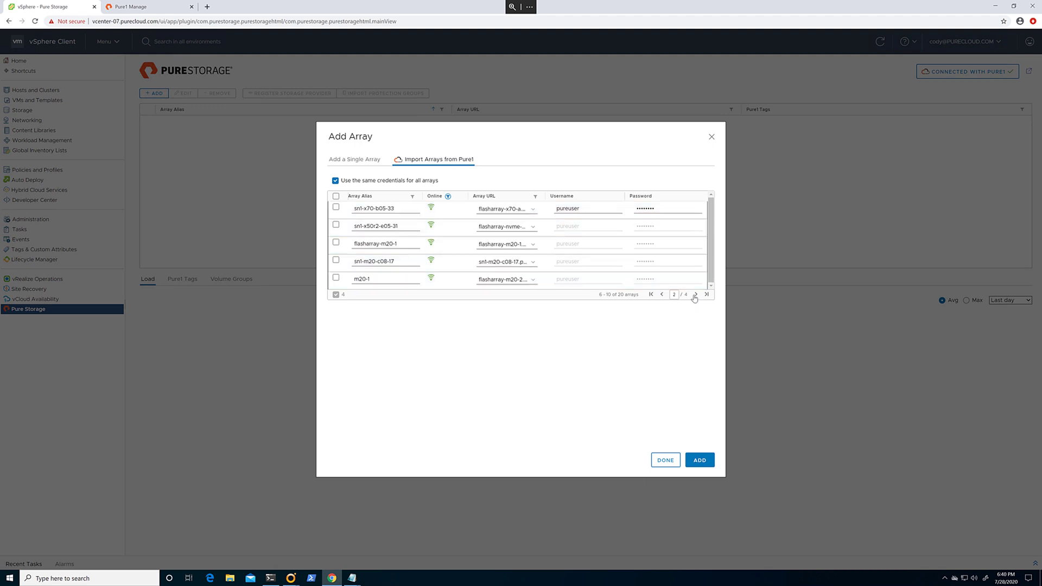
left_click(337, 207)
left_click(336, 225)
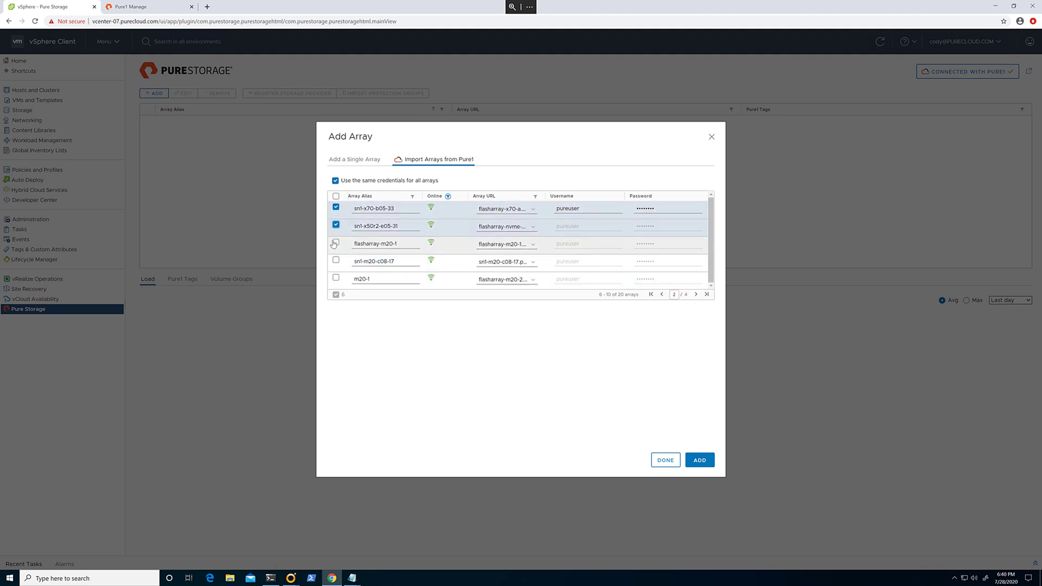
left_click(336, 243)
left_click(336, 277)
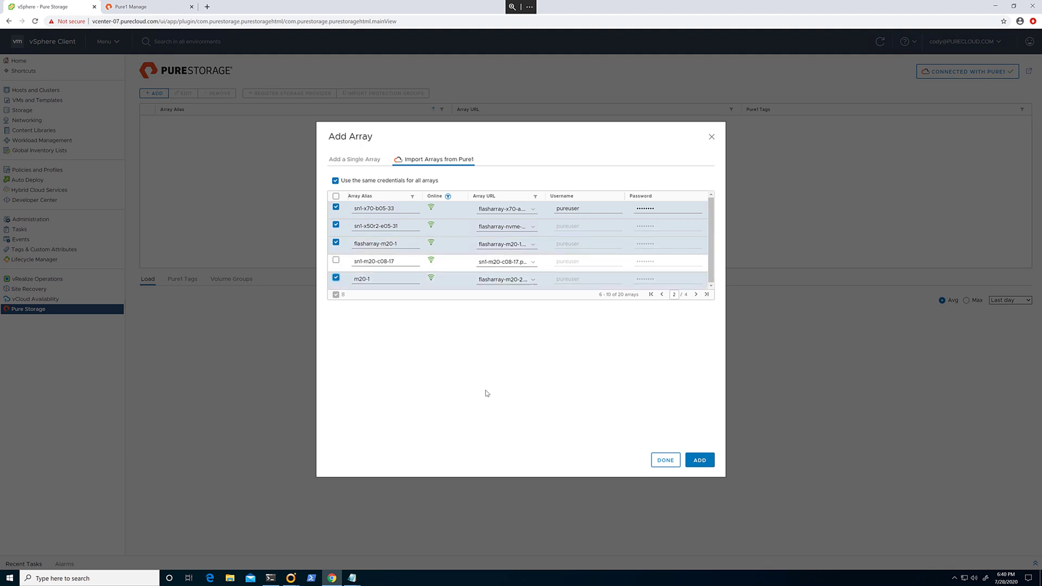
left_click(700, 461)
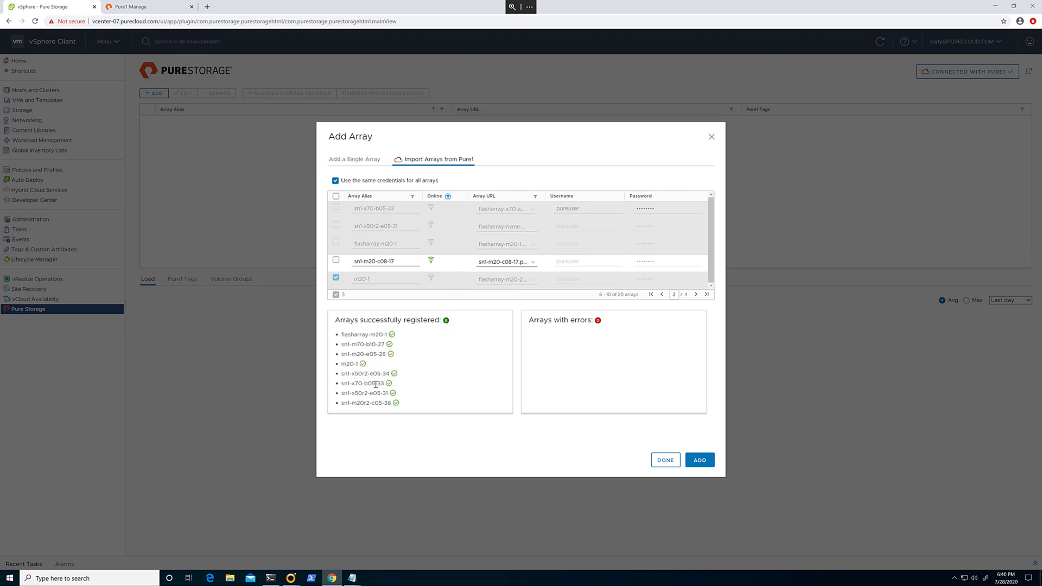
mouse_move(395, 402)
- Finish the import and display flasharray-m20-1's Array Load chart
left_click(665, 460)
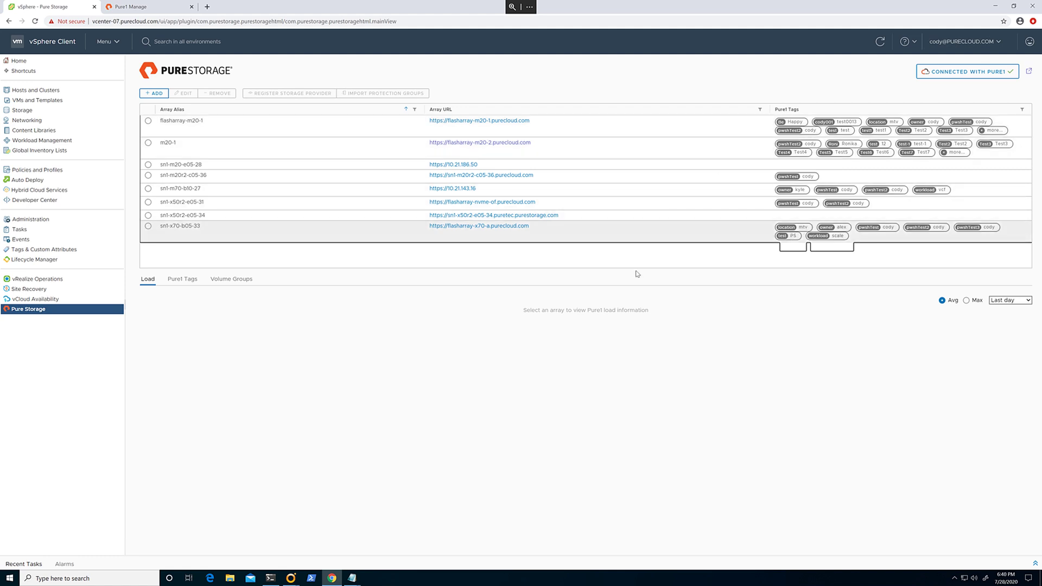
left_click(176, 280)
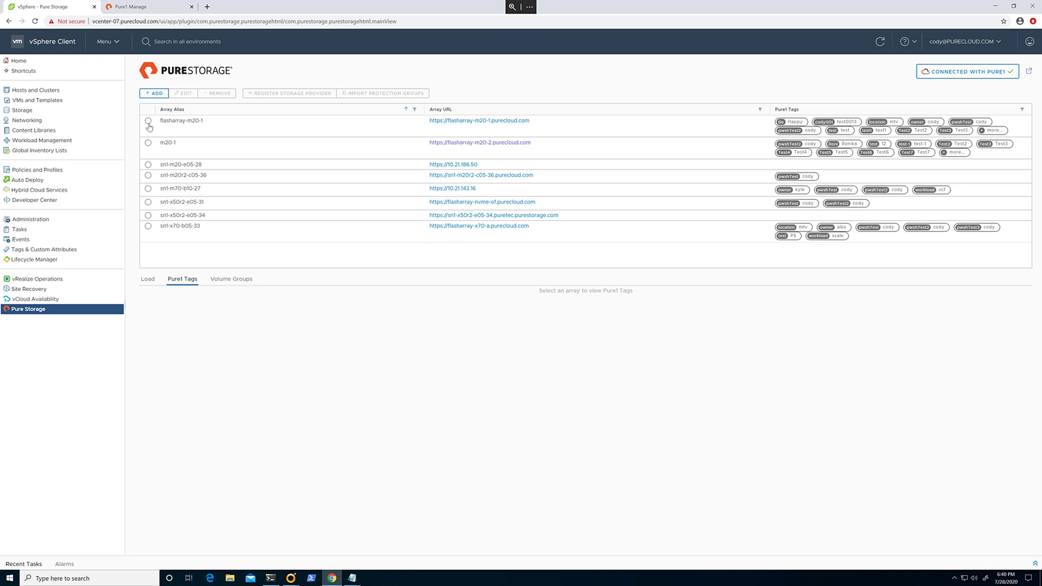
left_click(148, 123)
left_click(148, 280)
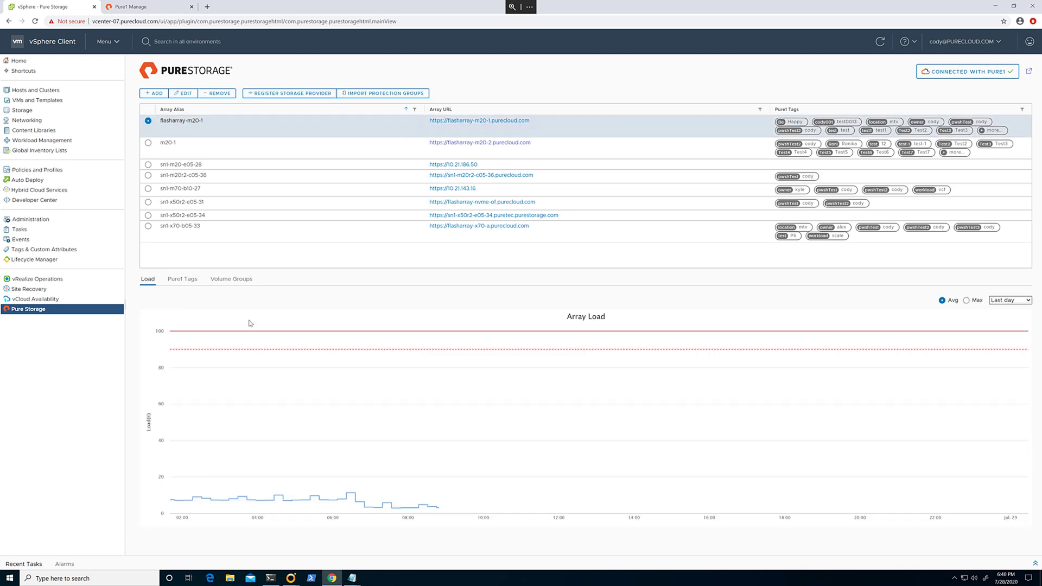